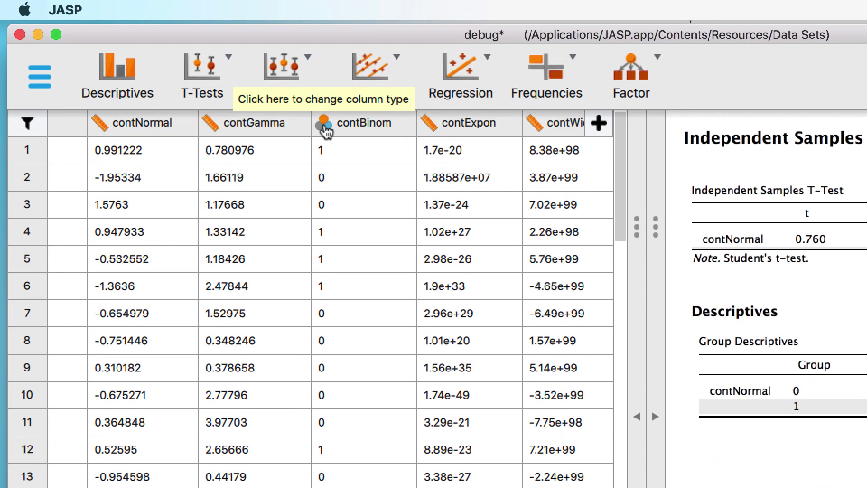
# Step: Label contBinom's value 0 as 'Control' and value 1 as 'Experimental'
pyautogui.click(364, 123)
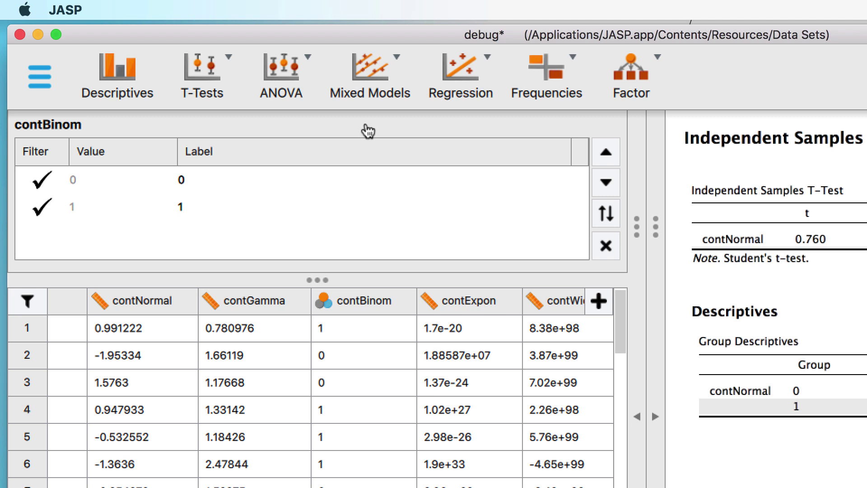
pyautogui.doubleClick(186, 180)
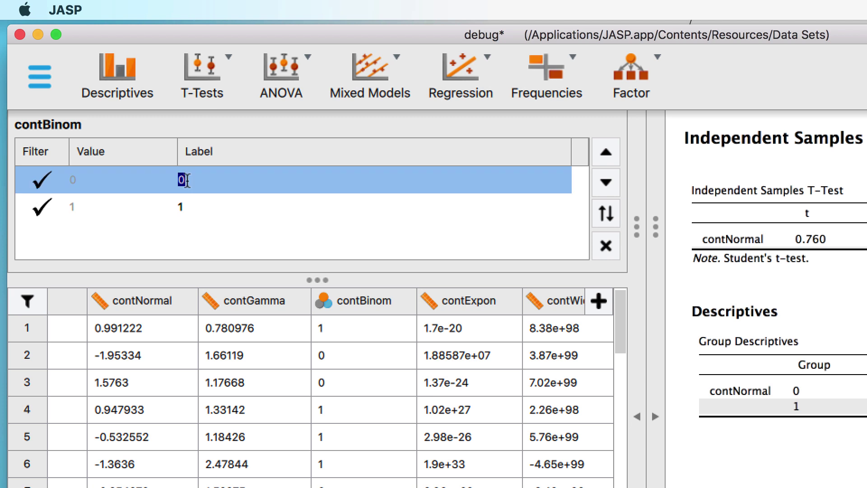
pyautogui.write('Control')
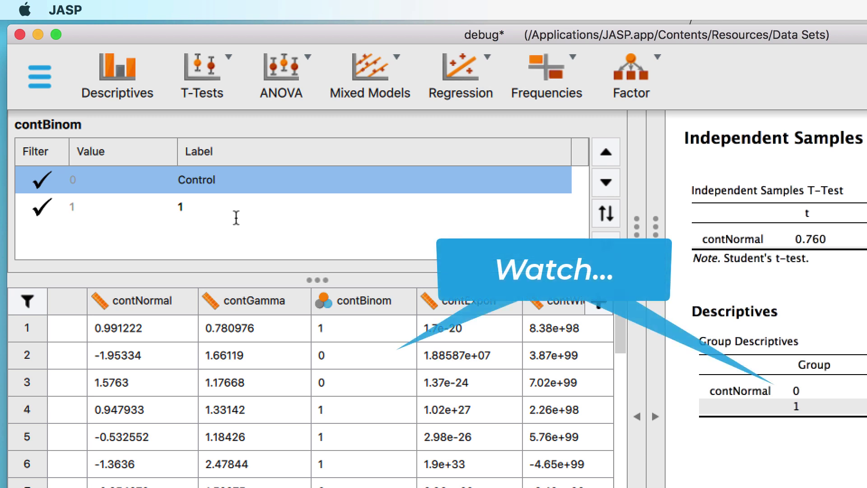
pyautogui.press('Return')
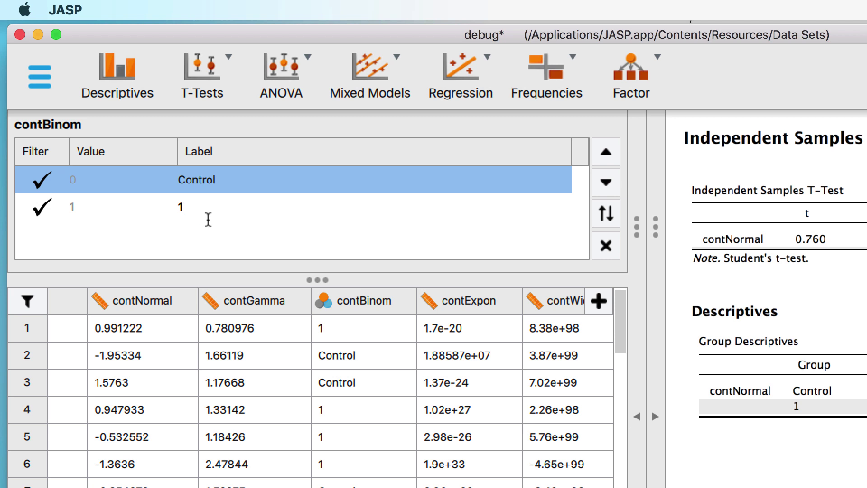
pyautogui.doubleClick(182, 206)
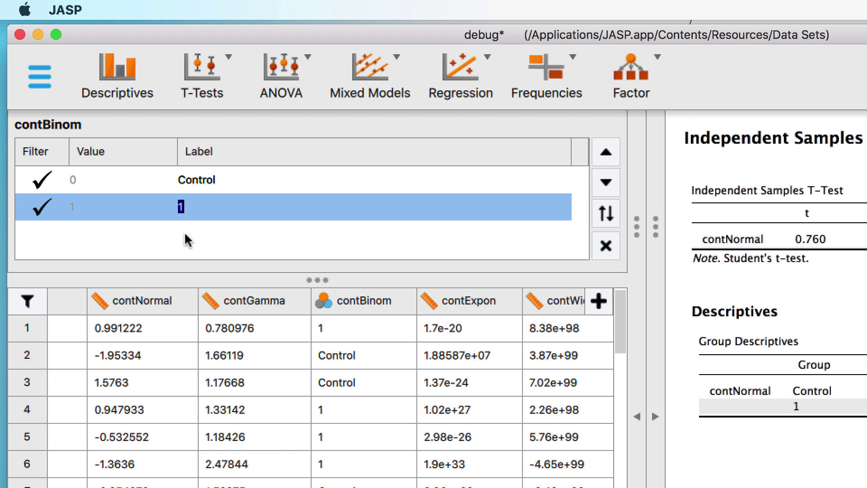
pyautogui.write('Experimental')
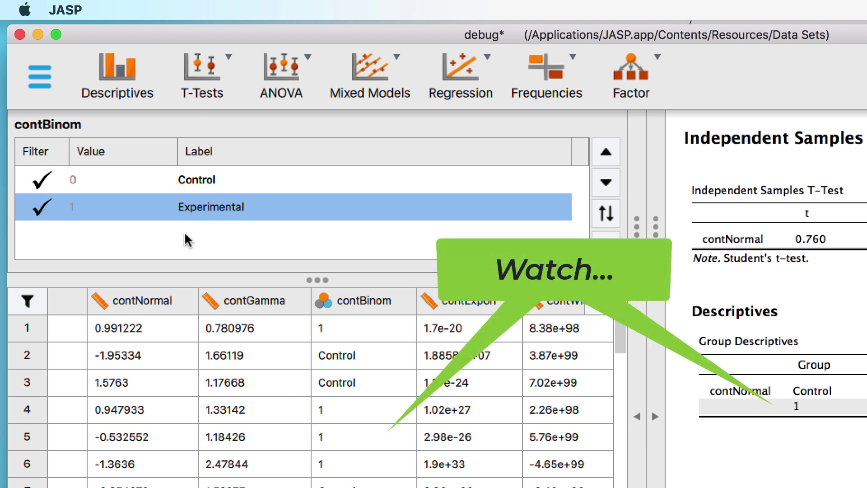
pyautogui.press('Return')
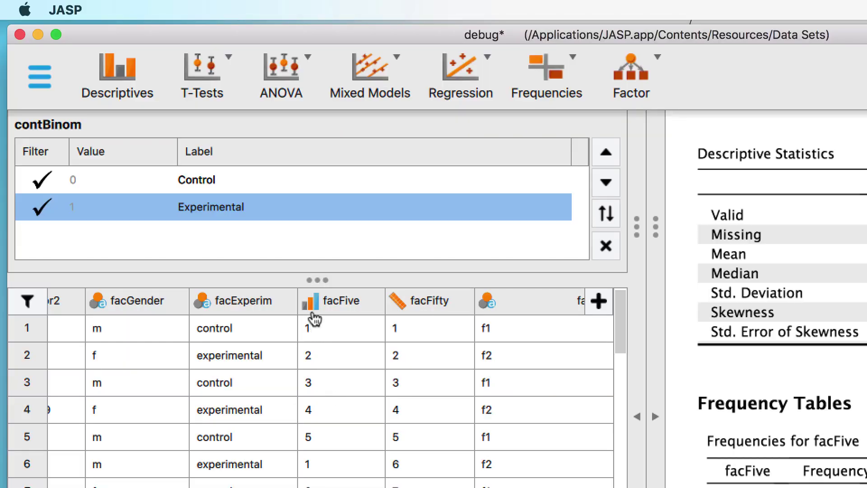
# Step: Show facFive's value labels and enlarge the list so values 1 through 5 are all visible
pyautogui.click(353, 309)
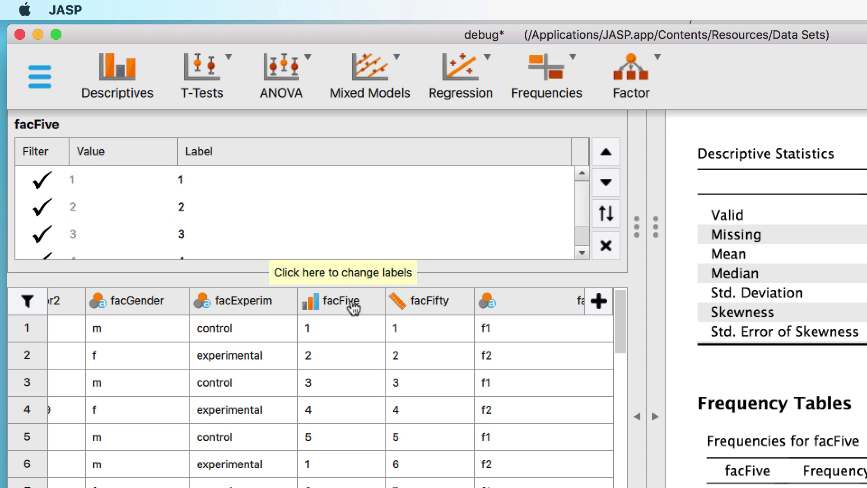
pyautogui.moveTo(333, 279); pyautogui.dragTo(335, 365)
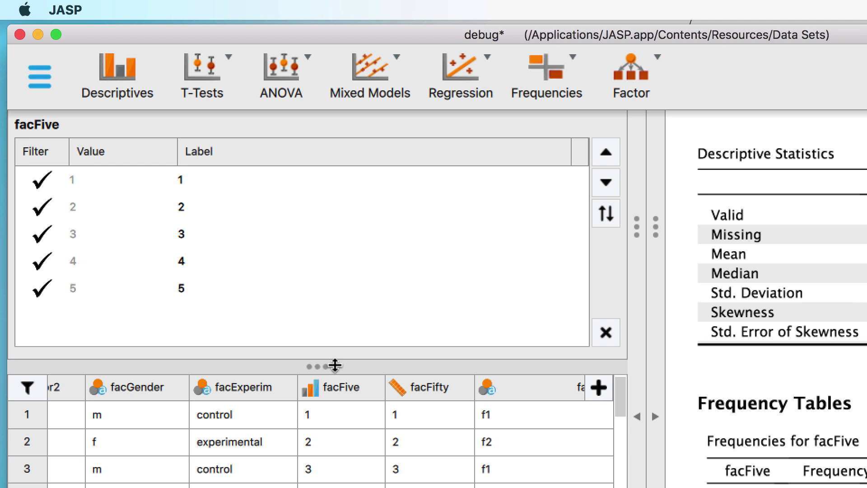
# Step: Move facFive's level 1 down three places and back to the top, then reverse the order to 5, 4, 3, 2, 1
pyautogui.click(236, 180)
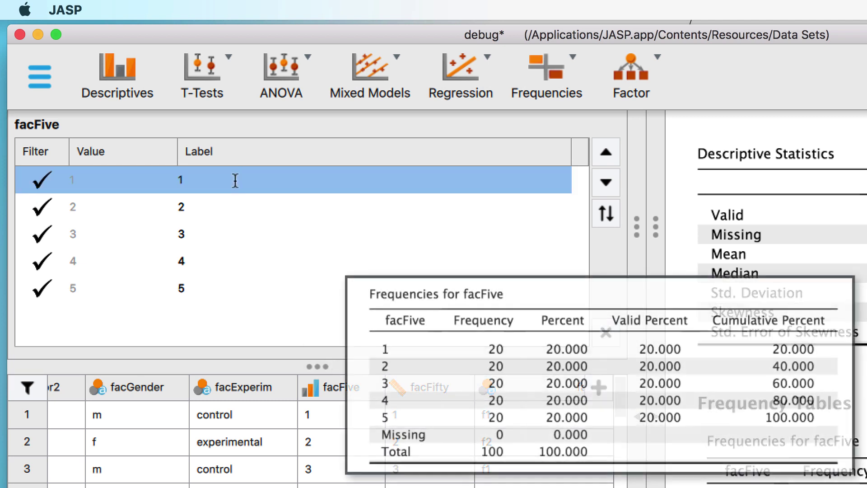
pyautogui.click(615, 193)
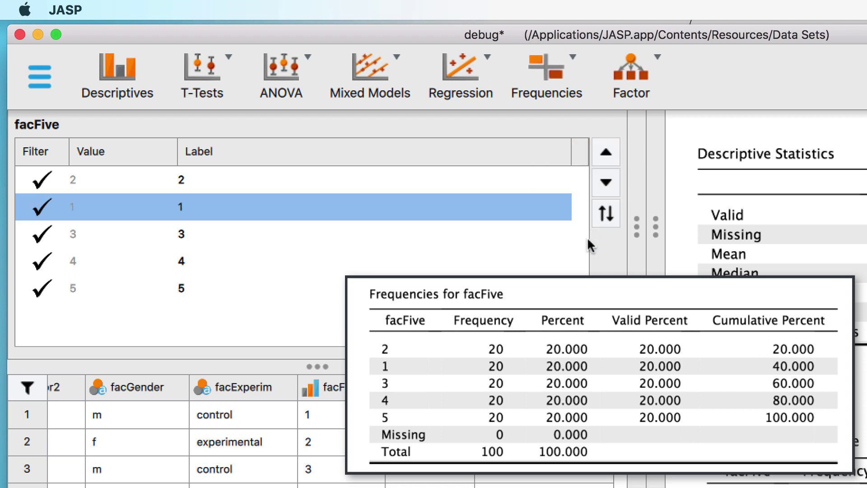
pyautogui.click(610, 188)
pyautogui.click(606, 184)
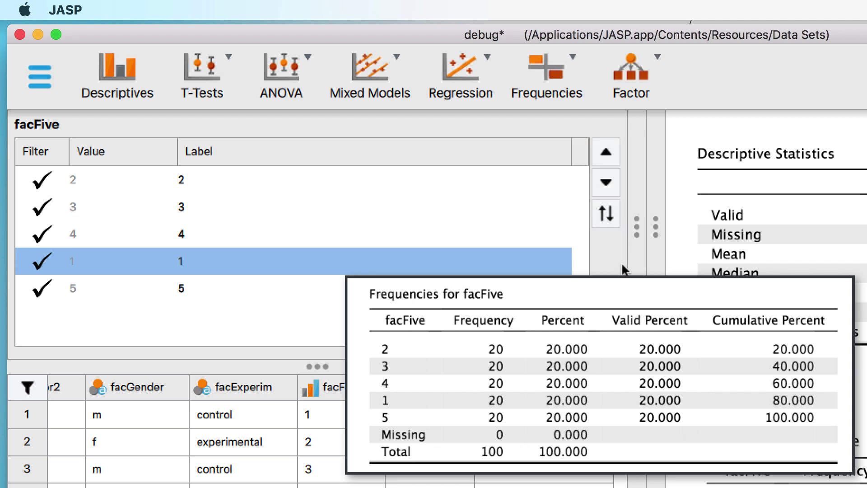
pyautogui.click(607, 154)
pyautogui.click(607, 154)
pyautogui.click(606, 153)
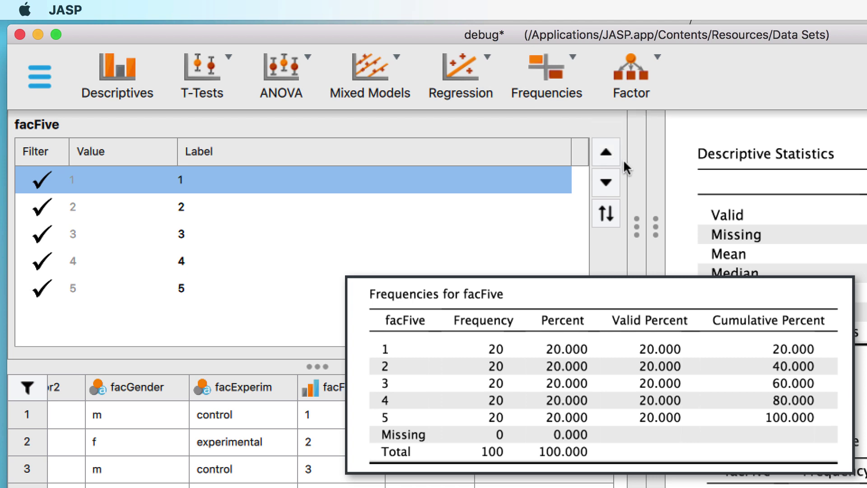
pyautogui.click(610, 217)
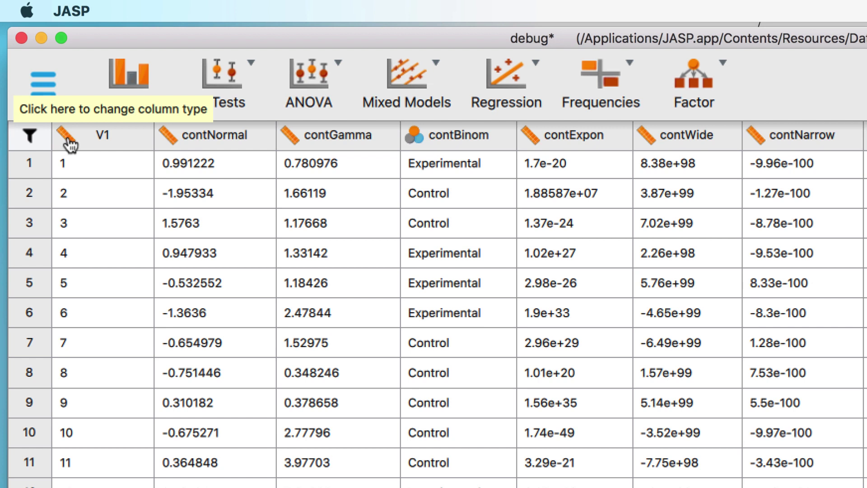
# Step: Set V1 to Nominal, review its value labels, then show contBinom's Control/Experimental labels
pyautogui.click(68, 143)
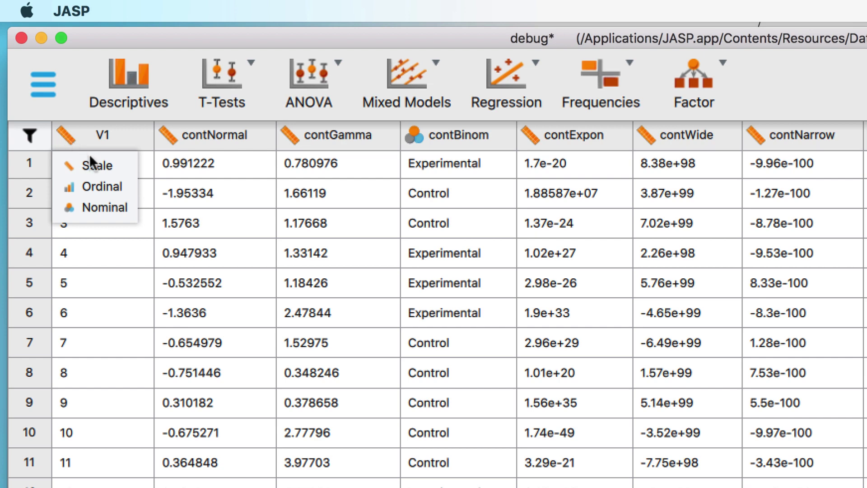
pyautogui.click(123, 209)
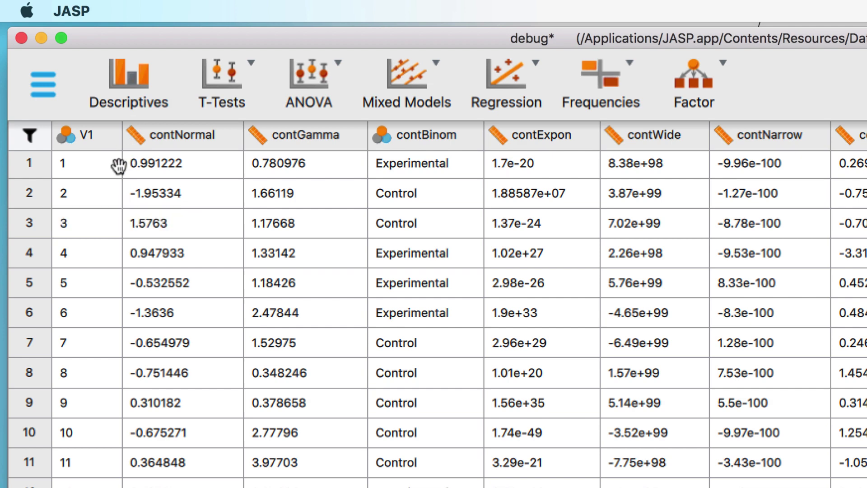
pyautogui.click(100, 148)
pyautogui.scroll(-5, 217, 219)
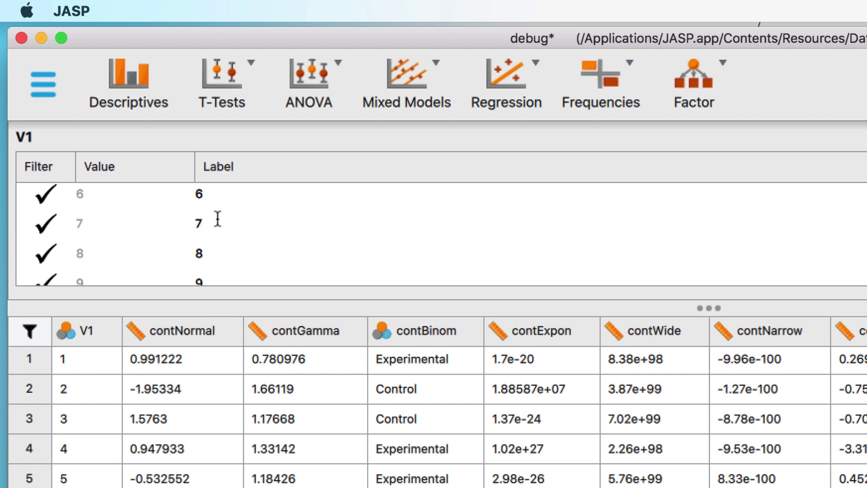
pyautogui.scroll(3, 218, 219)
pyautogui.scroll(3, 218, 219)
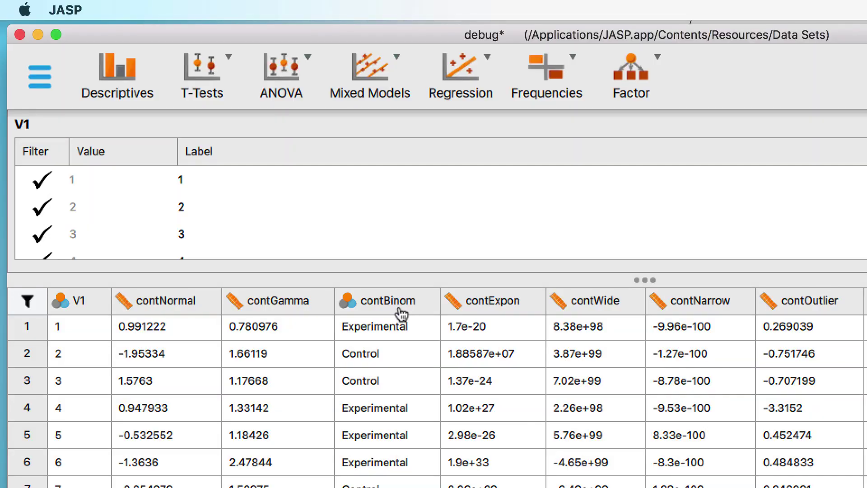
pyautogui.click(401, 311)
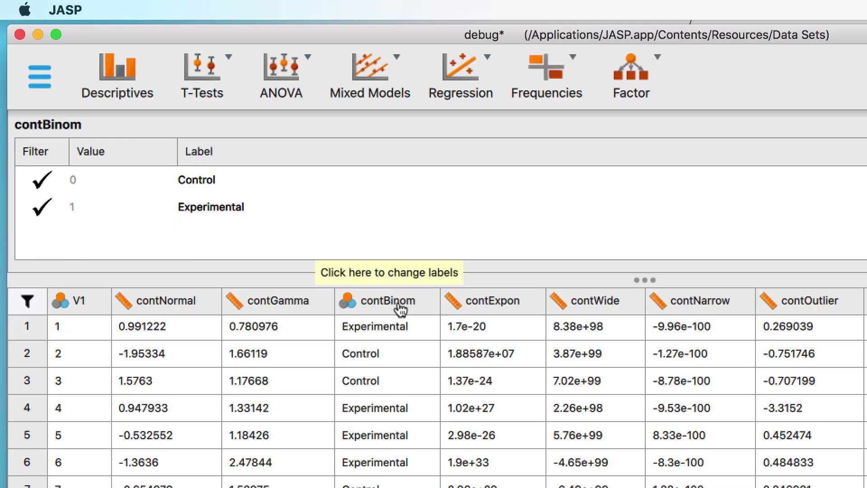
# Step: Change contBinom's measurement level to Scale
pyautogui.click(350, 305)
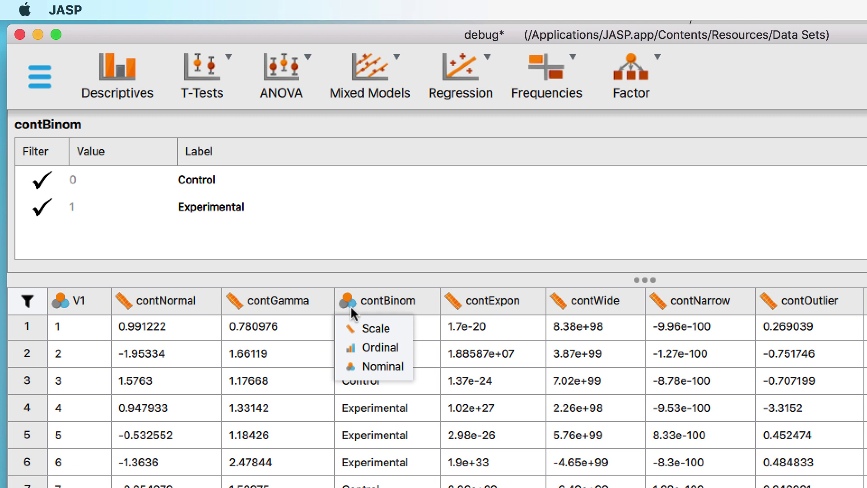
pyautogui.click(355, 334)
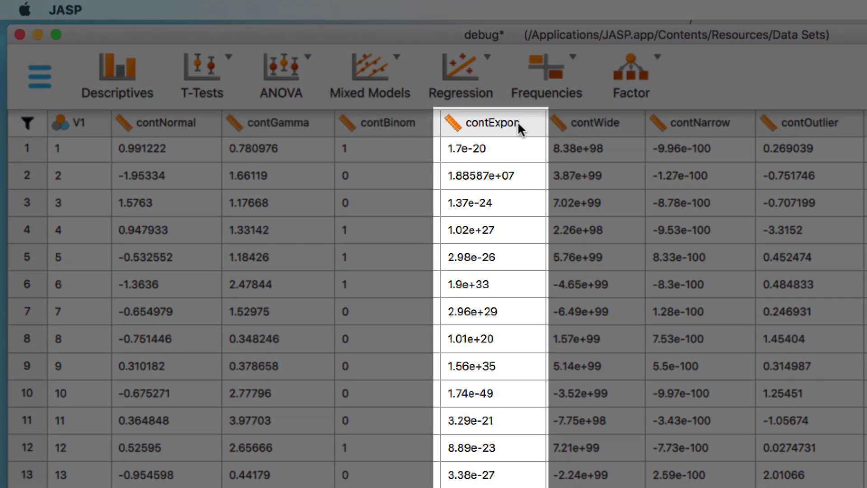
# Step: Switch contExpon to Ordinal, then change it to Nominal
pyautogui.click(452, 126)
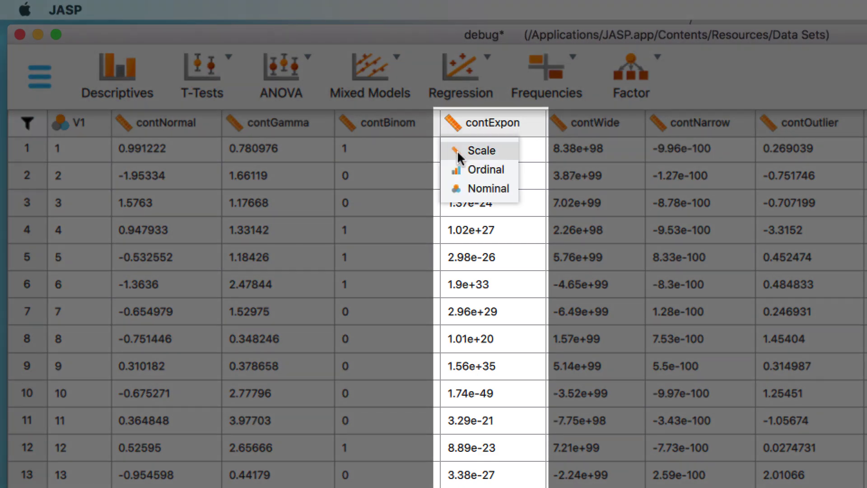
pyautogui.click(508, 171)
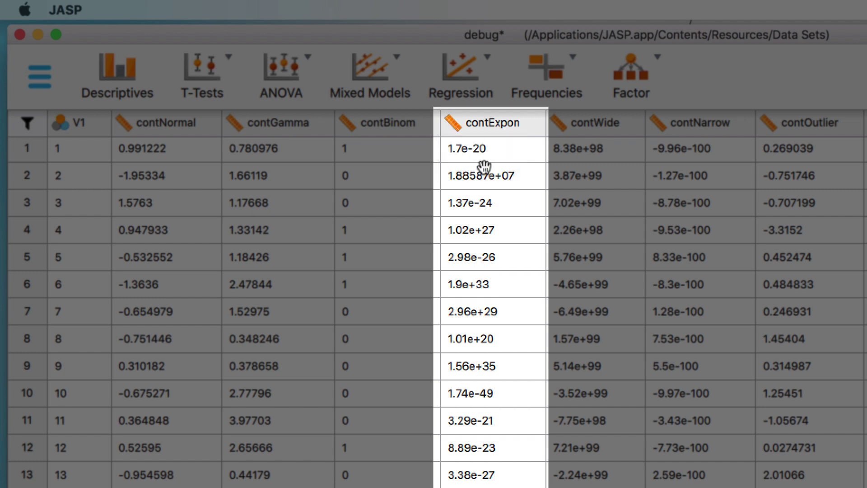
pyautogui.click(453, 125)
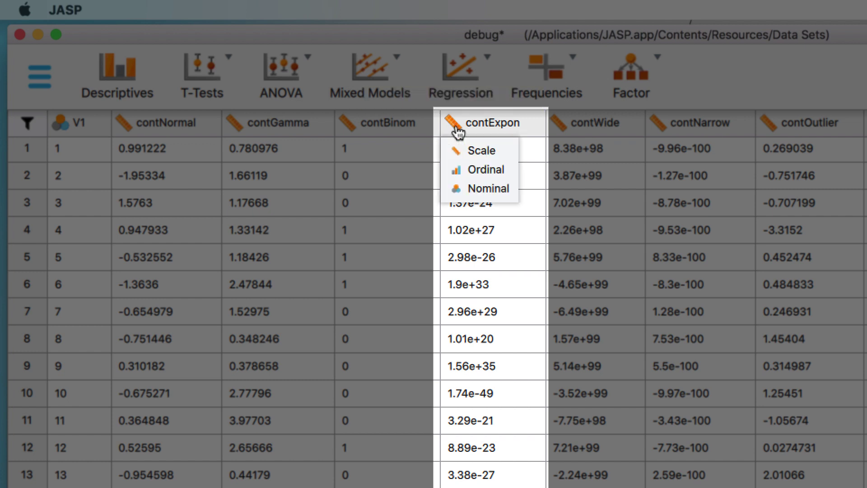
pyautogui.click(502, 189)
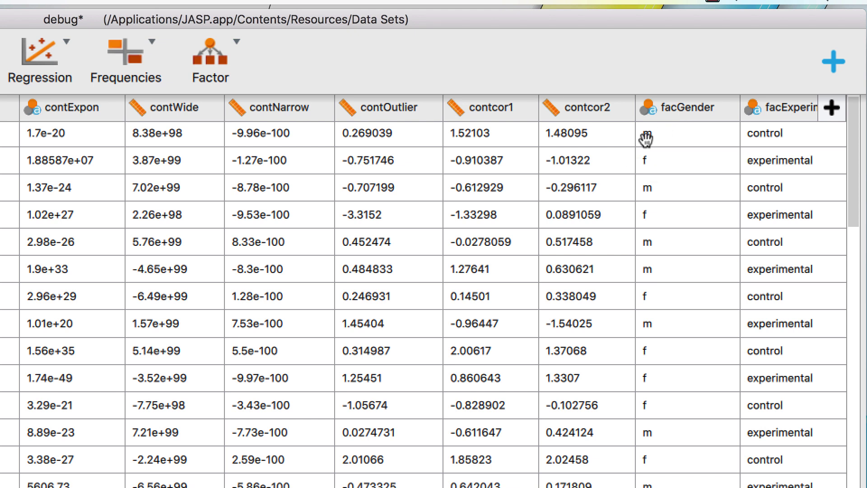
# Step: Try the Scale and Ordinal levels on facGender, then select contBinom in the t-test variable list
pyautogui.click(649, 115)
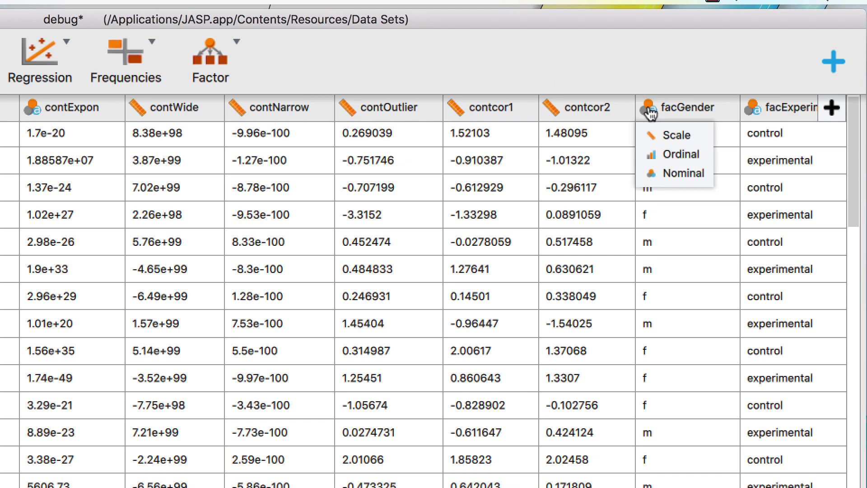
pyautogui.click(676, 135)
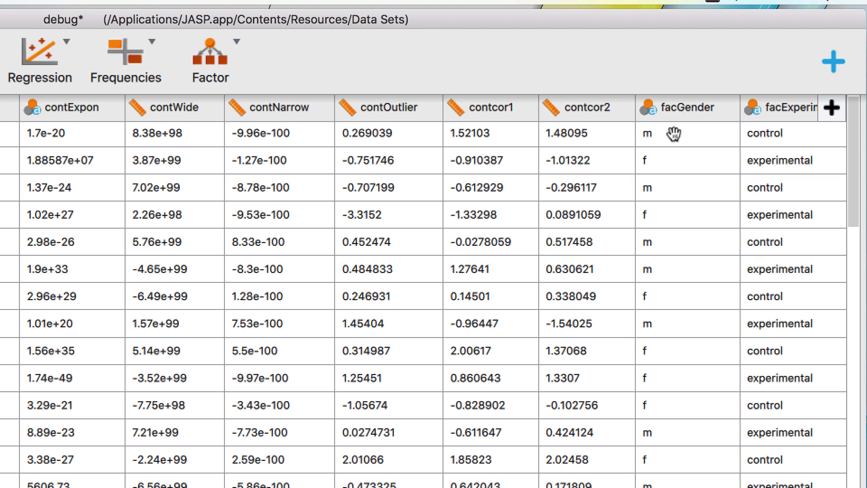
pyautogui.click(650, 116)
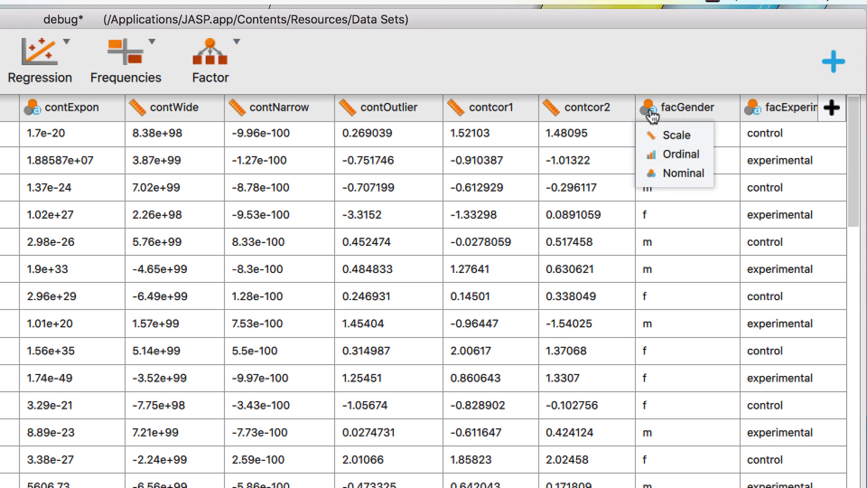
pyautogui.click(701, 159)
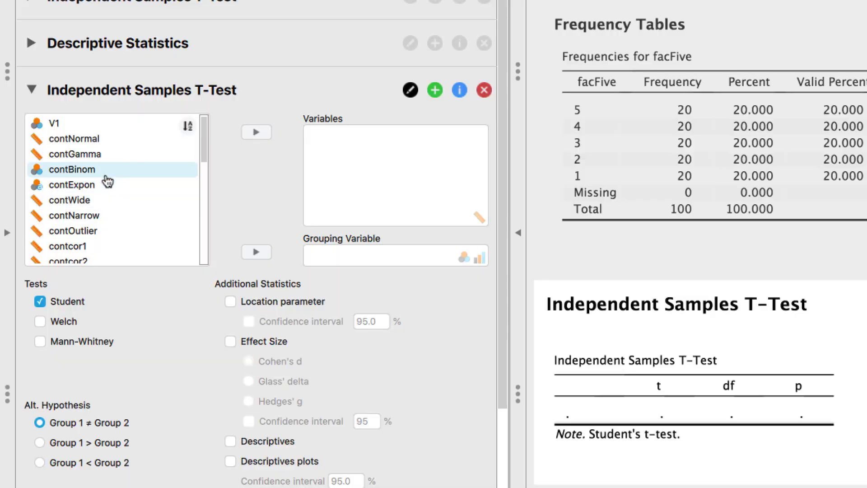
pyautogui.click(101, 173)
# Step: Add contBinom as the t-test variable and facGender as the grouping variable
pyautogui.click(256, 133)
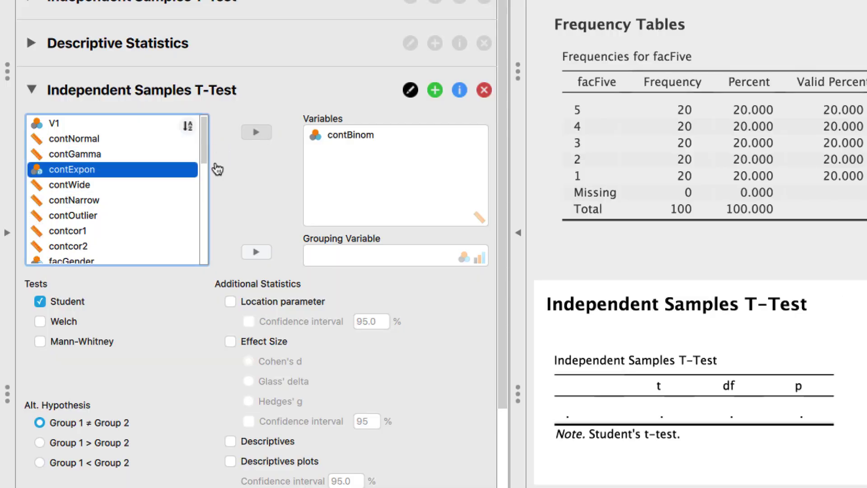
pyautogui.scroll(-3, 151, 199)
pyautogui.click(139, 226)
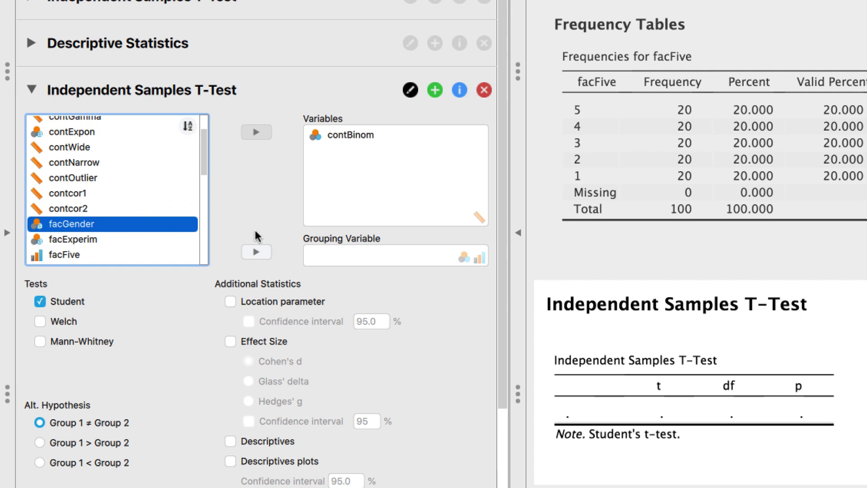
pyautogui.click(256, 252)
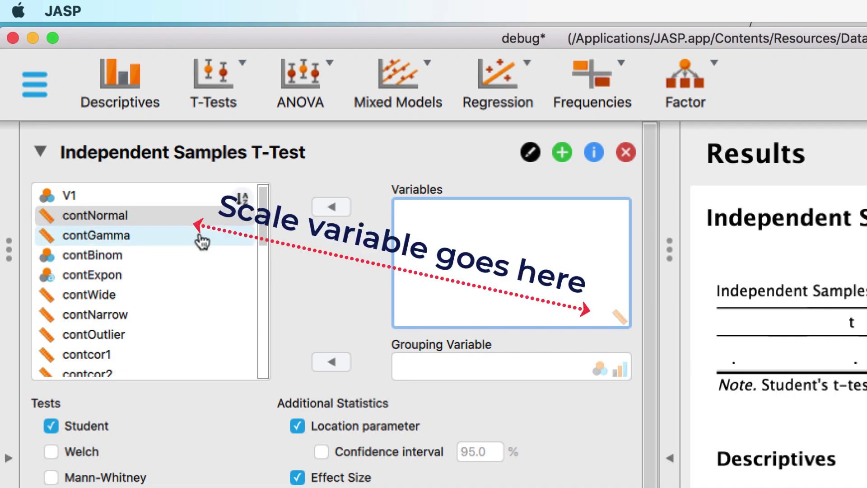
# Step: Add contNormal as the t-test variable and contBinom as the grouping variable
pyautogui.click(196, 217)
pyautogui.click(331, 209)
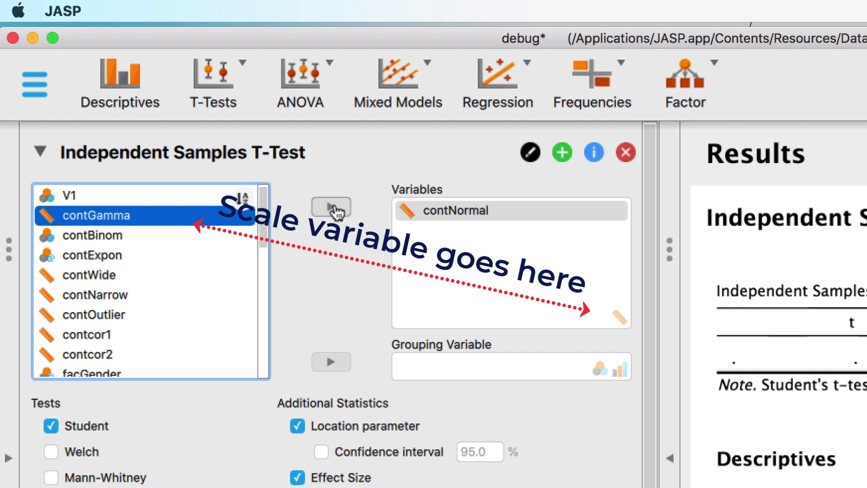
pyautogui.click(179, 240)
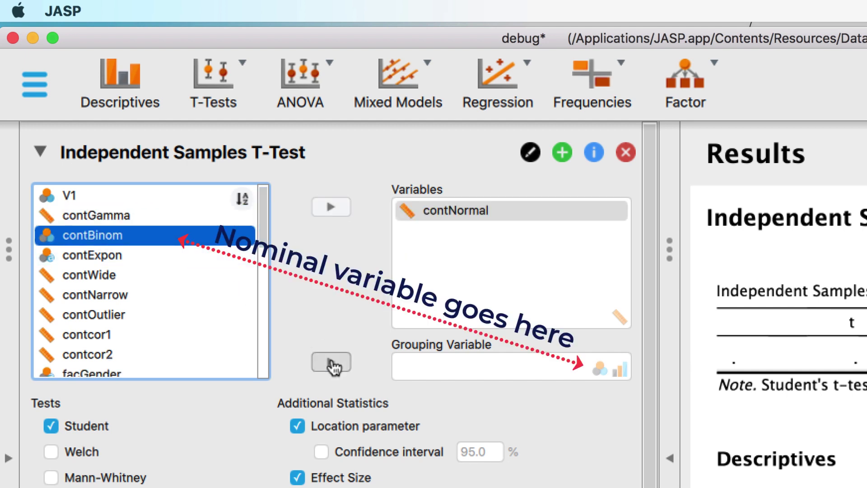
pyautogui.click(331, 363)
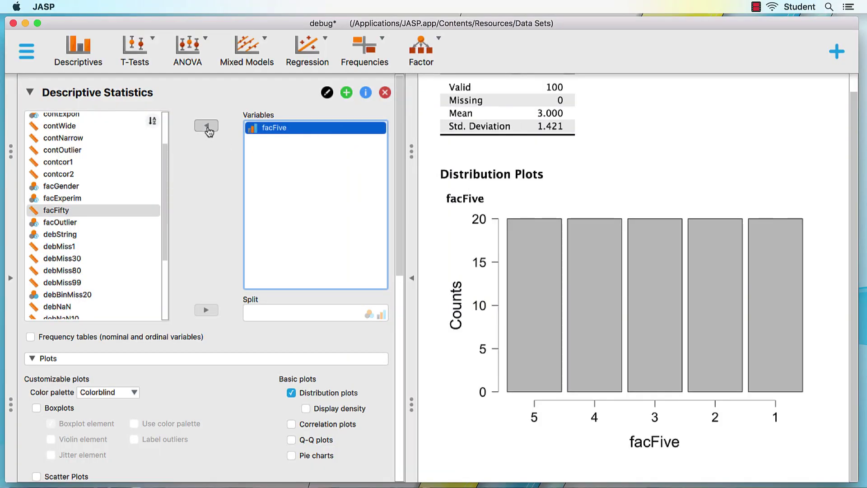
# Step: Remove facFive from Descriptive Statistics, add debBinMiss20 briefly, then remove it too
pyautogui.click(206, 126)
pyautogui.scroll(-5, 107, 286)
pyautogui.click(93, 275)
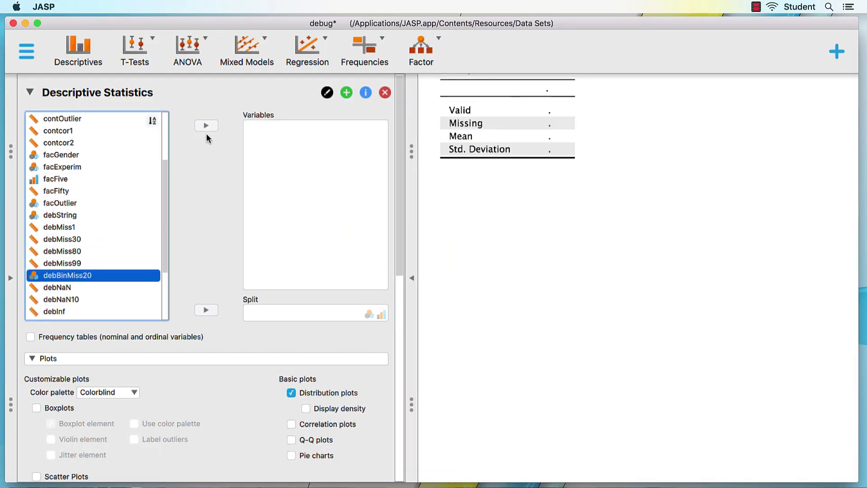
pyautogui.click(206, 125)
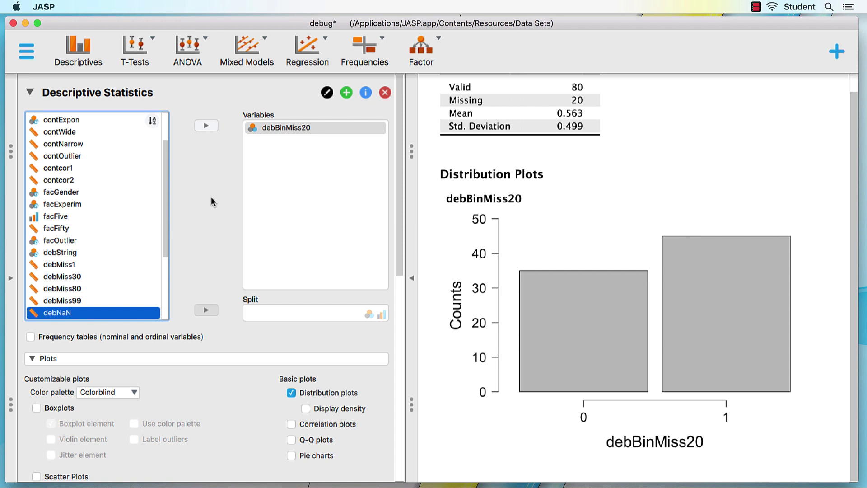
pyautogui.click(271, 128)
pyautogui.click(206, 125)
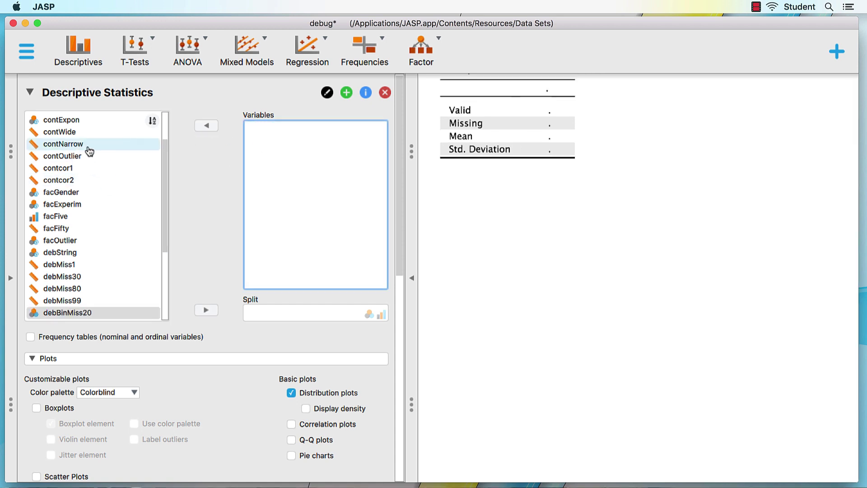